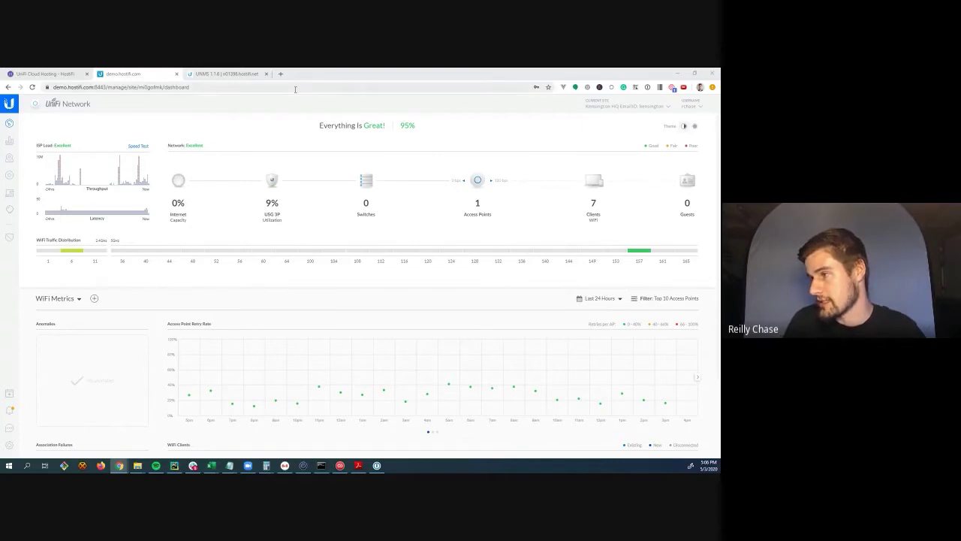
Load Vultr's home page from 'vul' in a new tab, then go back to the HostiFi landing page.
click(45, 74)
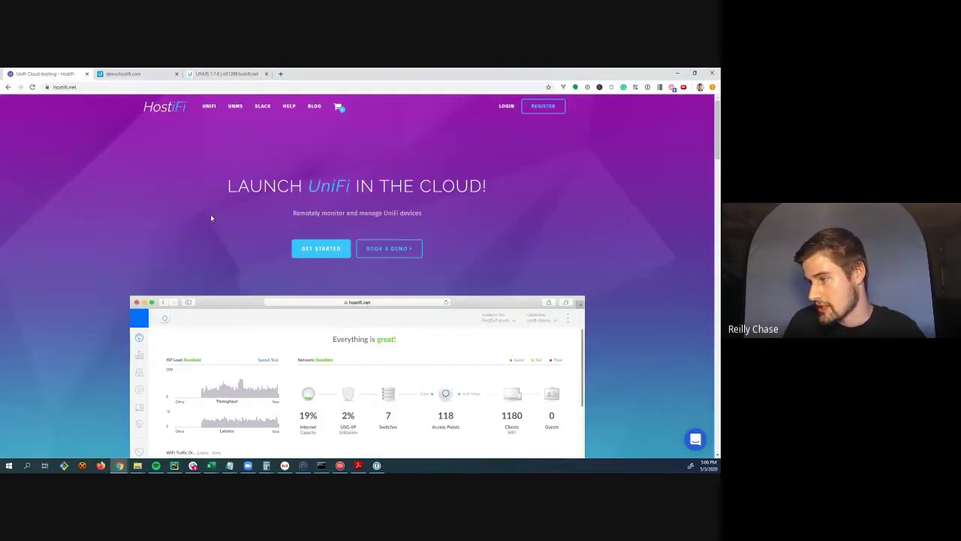
click(279, 75)
text(vult)
key(Return)
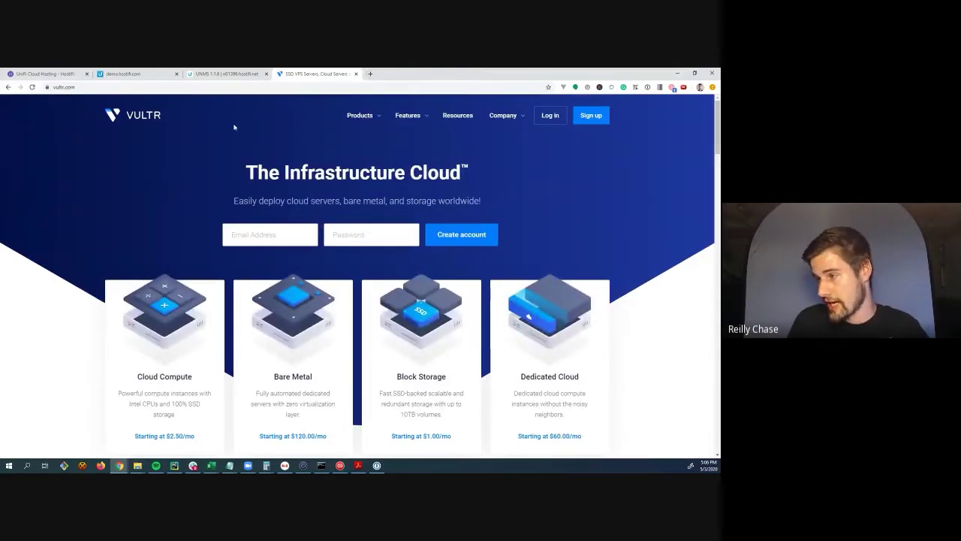
click(105, 77)
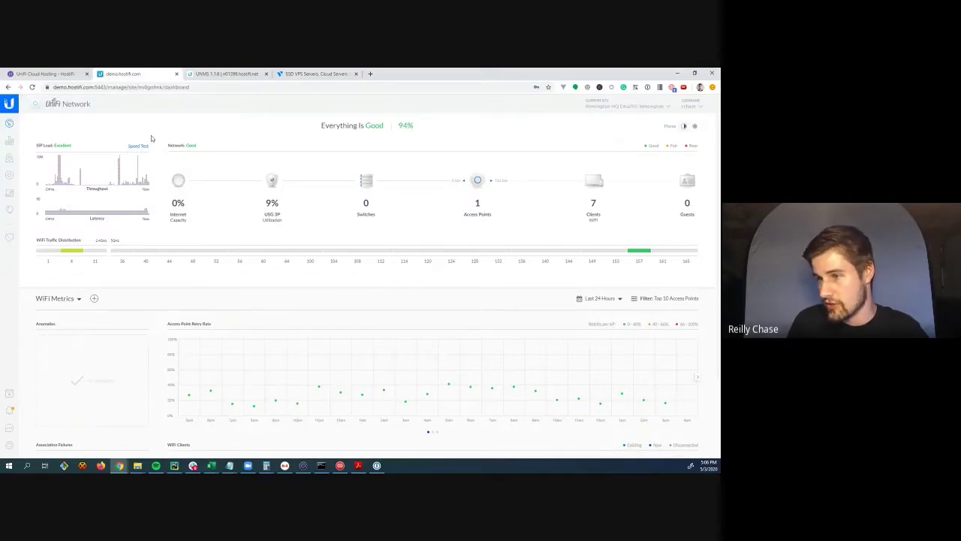
click(43, 72)
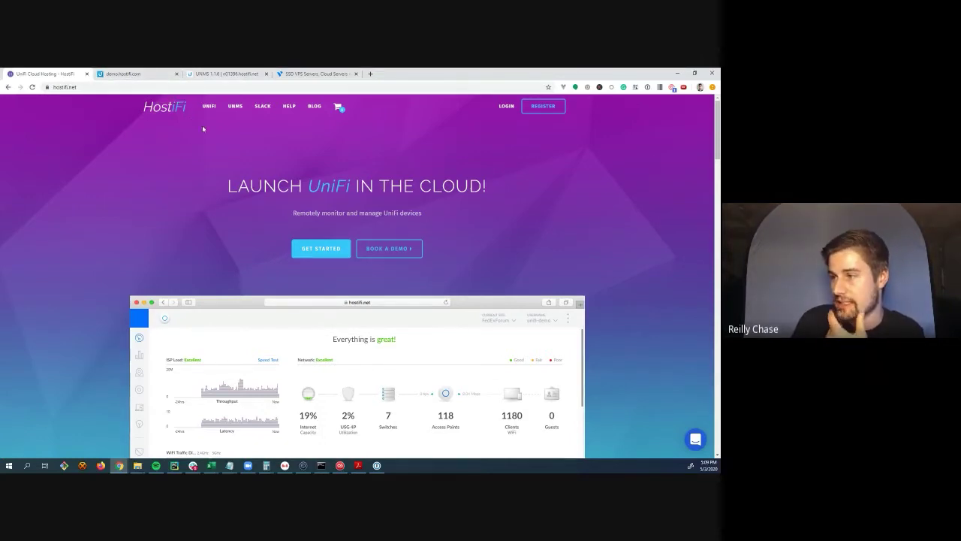
Switch back to the demo.hostifi.com tab showing the controller's site dashboard.
click(146, 76)
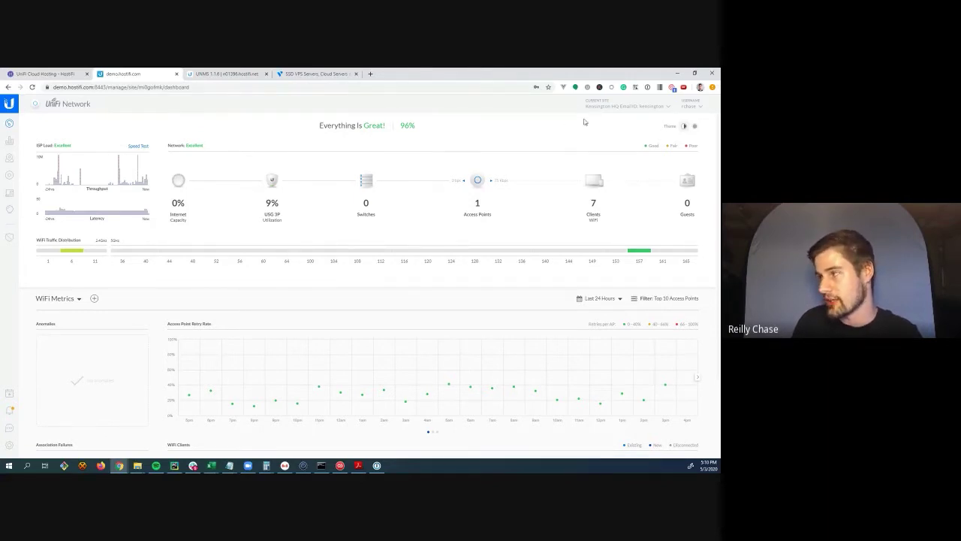
Switch the Current Site to the other site, with 3/4 access points and 14 Wi-Fi clients.
click(52, 88)
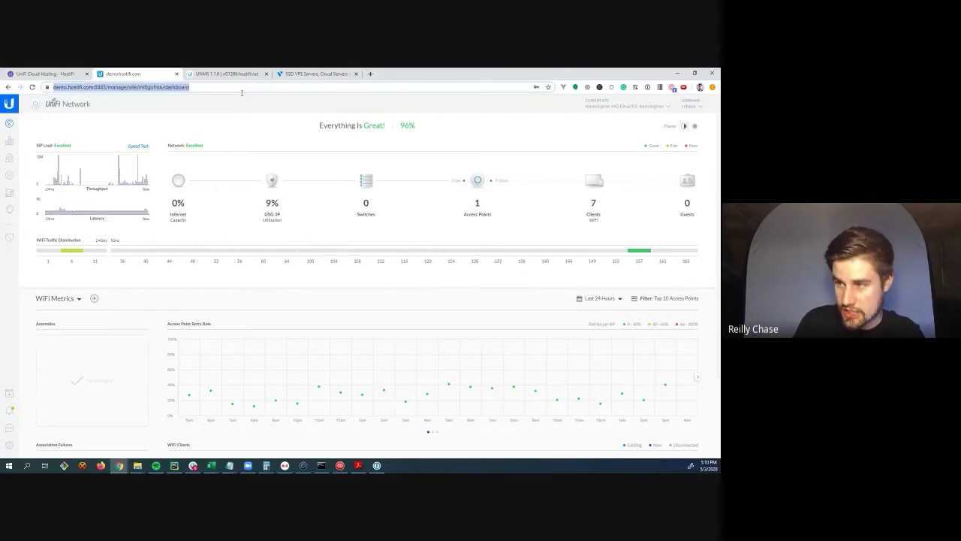
click(233, 116)
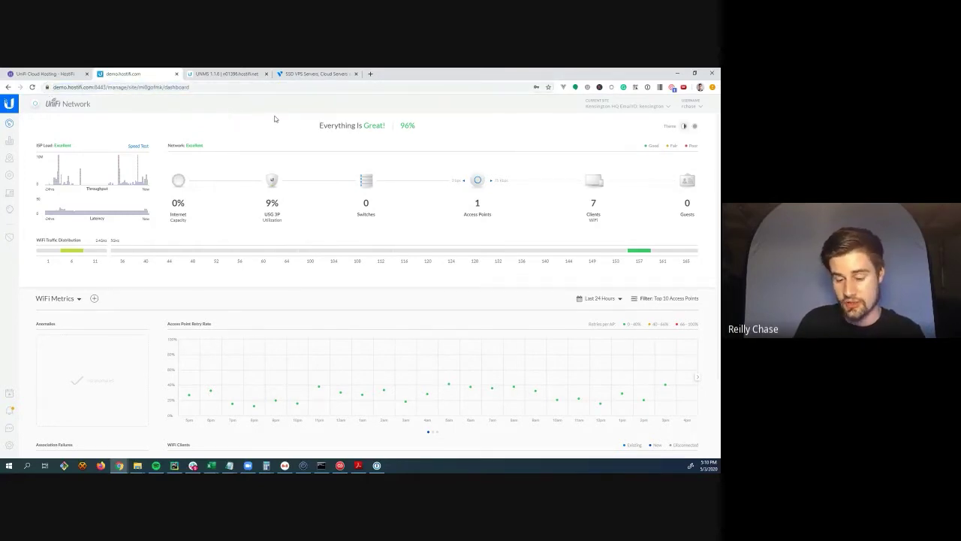
click(609, 110)
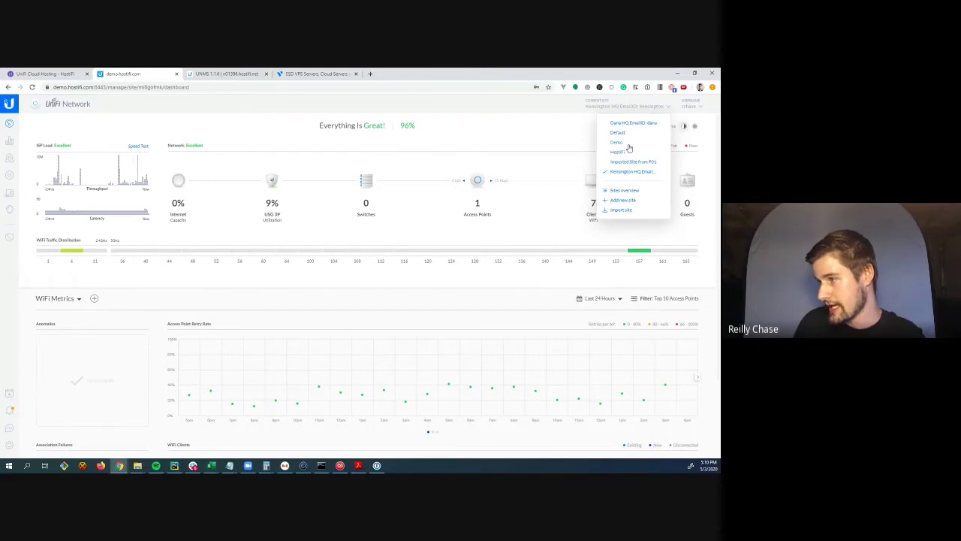
click(486, 126)
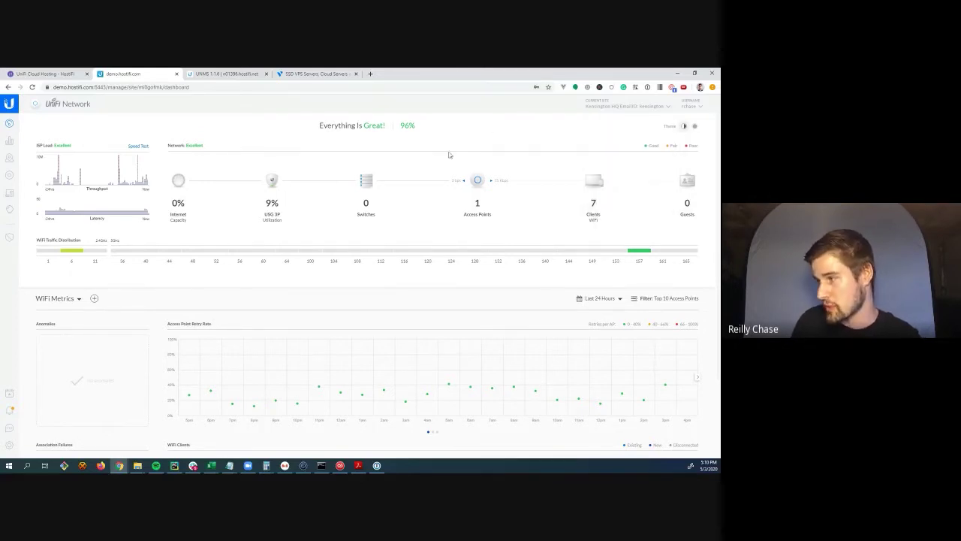
click(608, 108)
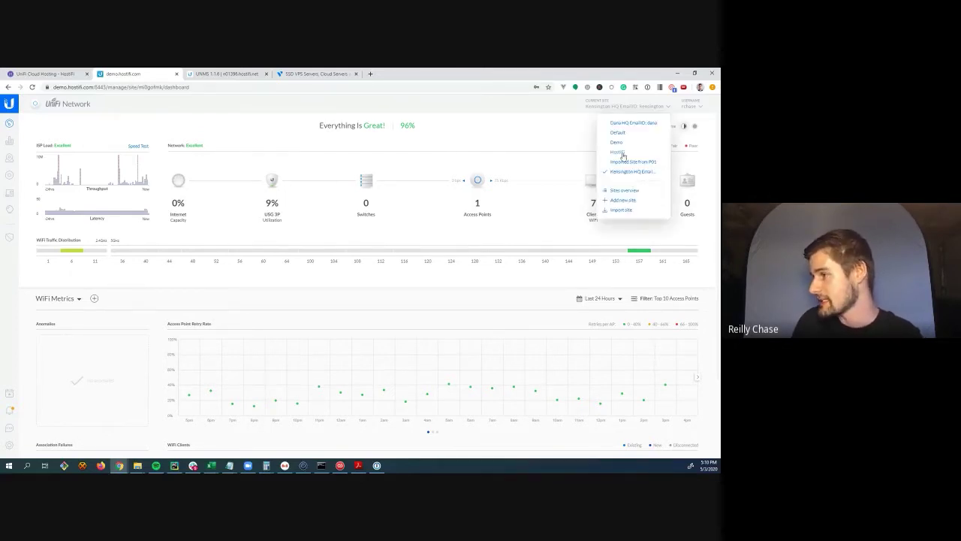
click(629, 122)
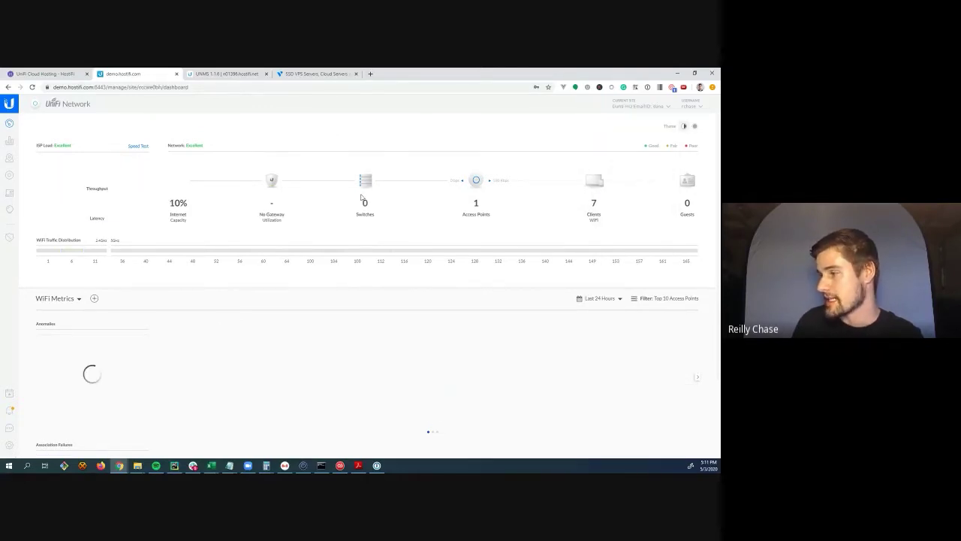
Open Settings, switch the current site to Kensington HQ, and view its two Super Administrator accounts.
click(10, 446)
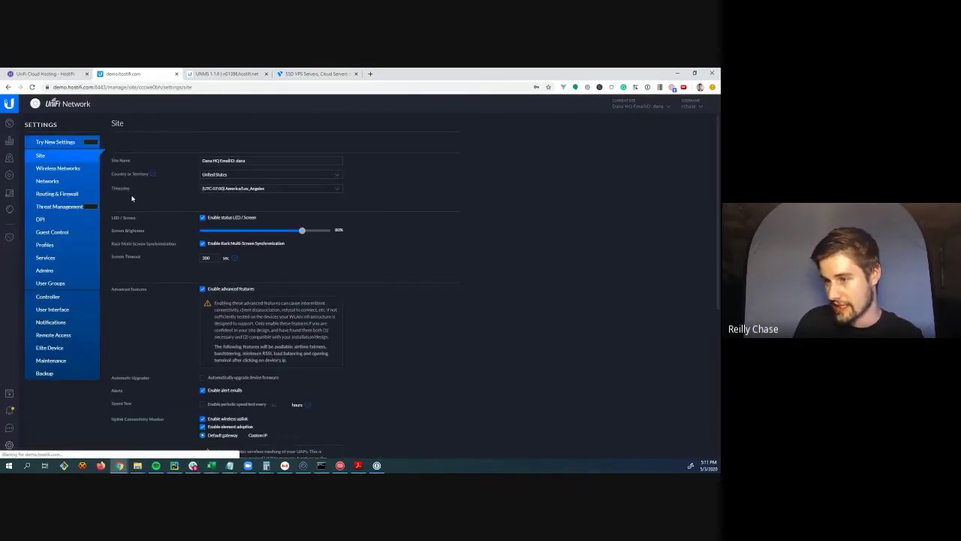
click(56, 169)
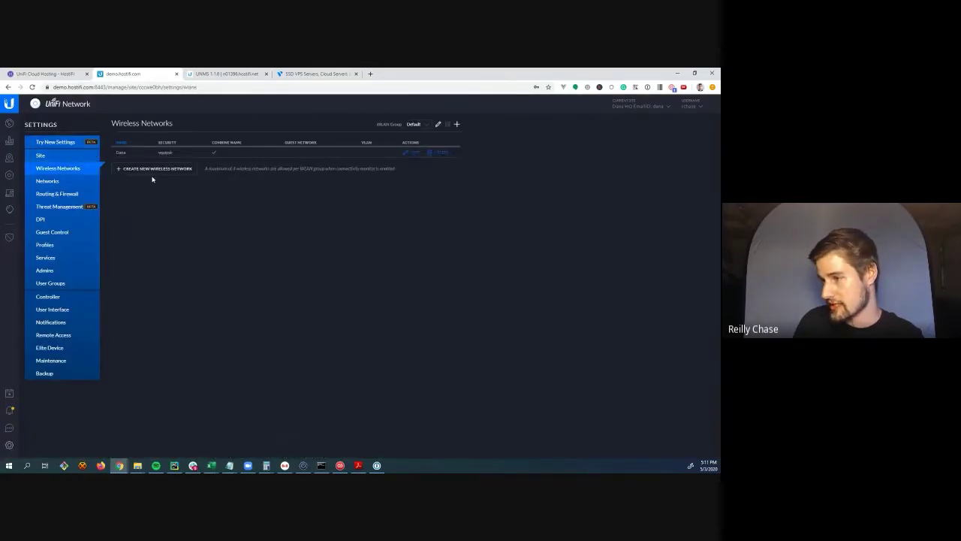
click(627, 106)
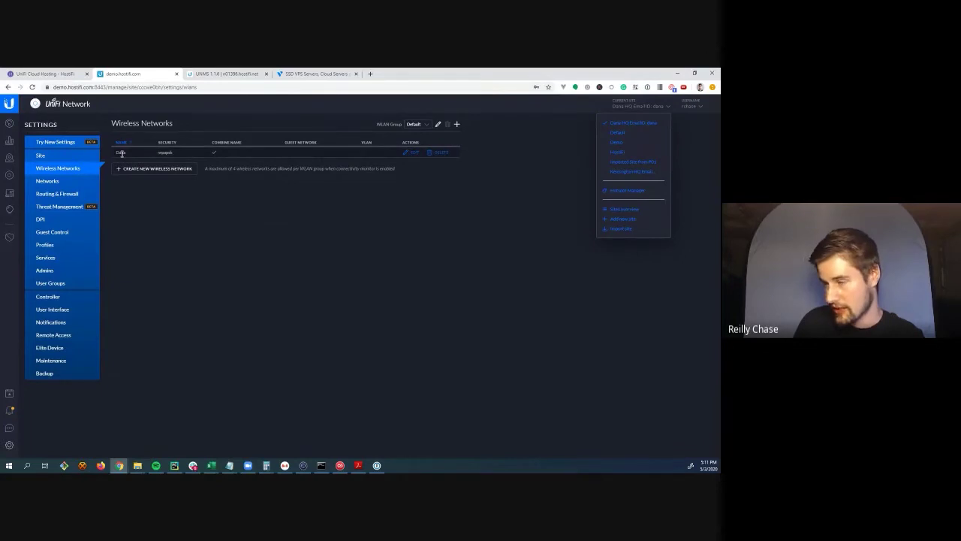
click(634, 172)
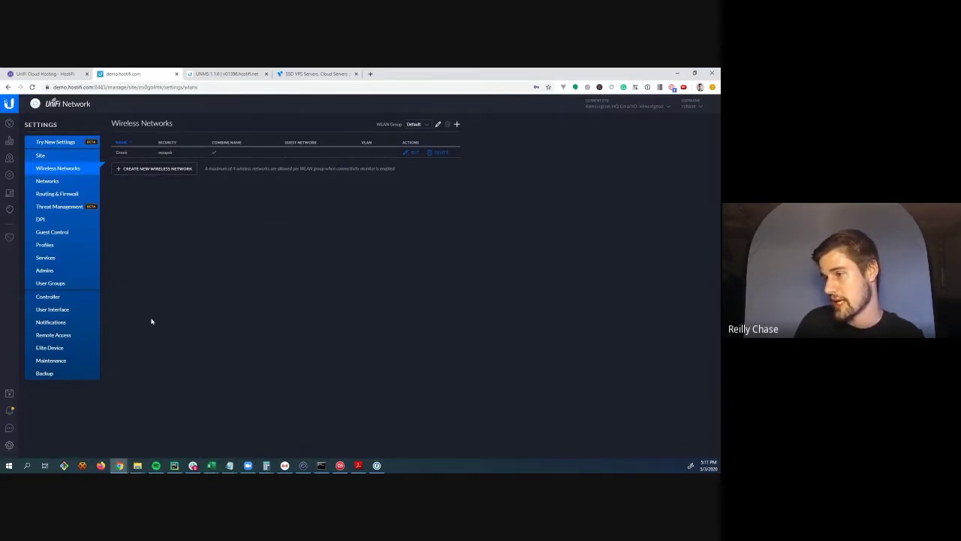
click(57, 273)
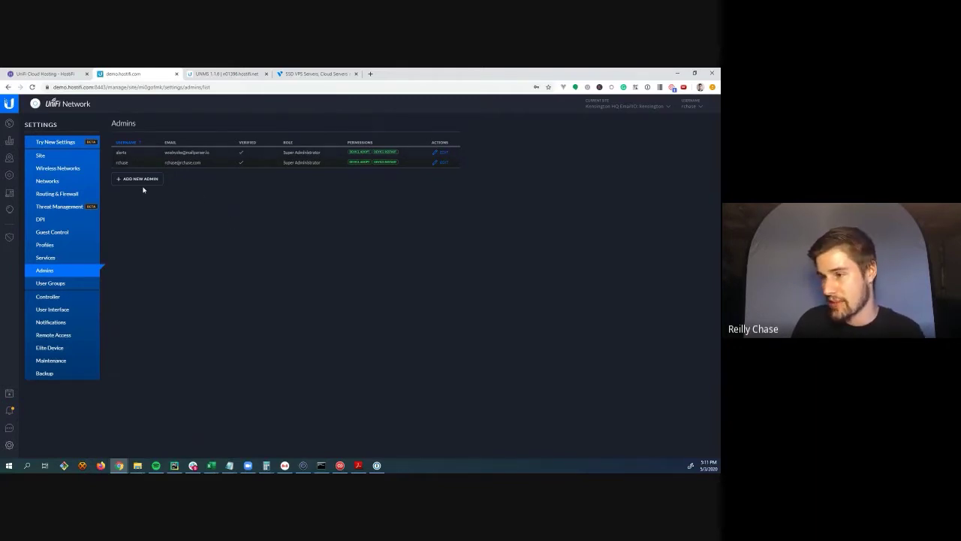
Open the Kensington HQ Site settings page and scroll down to its bottom options.
click(620, 107)
click(482, 237)
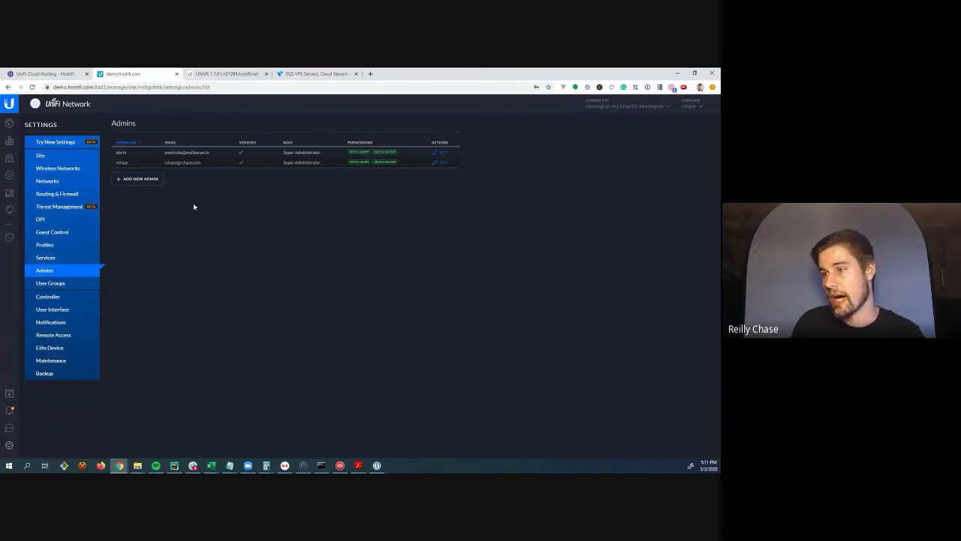
click(56, 158)
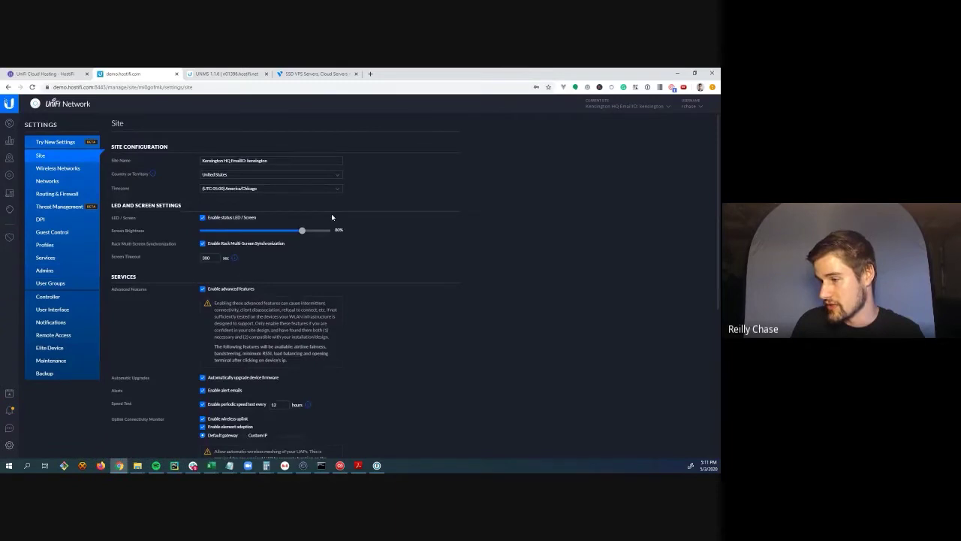
scroll(331, 214, down, 10)
scroll(316, 310, up, 5)
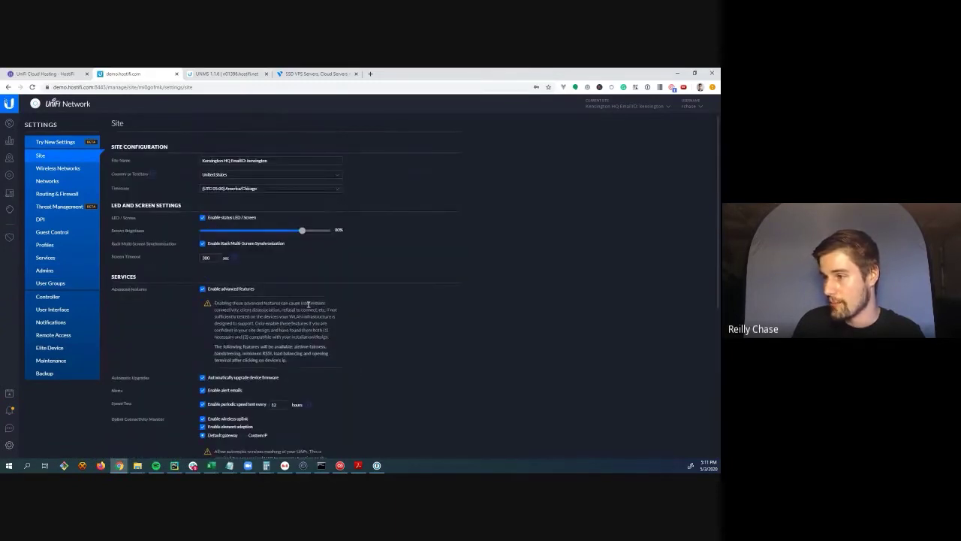
scroll(210, 240, down, 4)
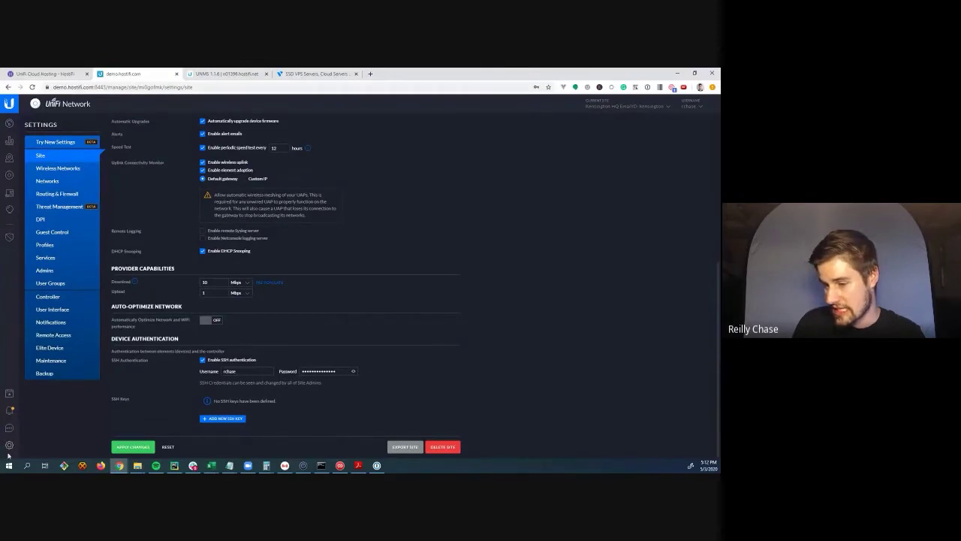
Export Kensington HQ, download its .unf backup file, then confirm and close the migration dialogs.
click(405, 447)
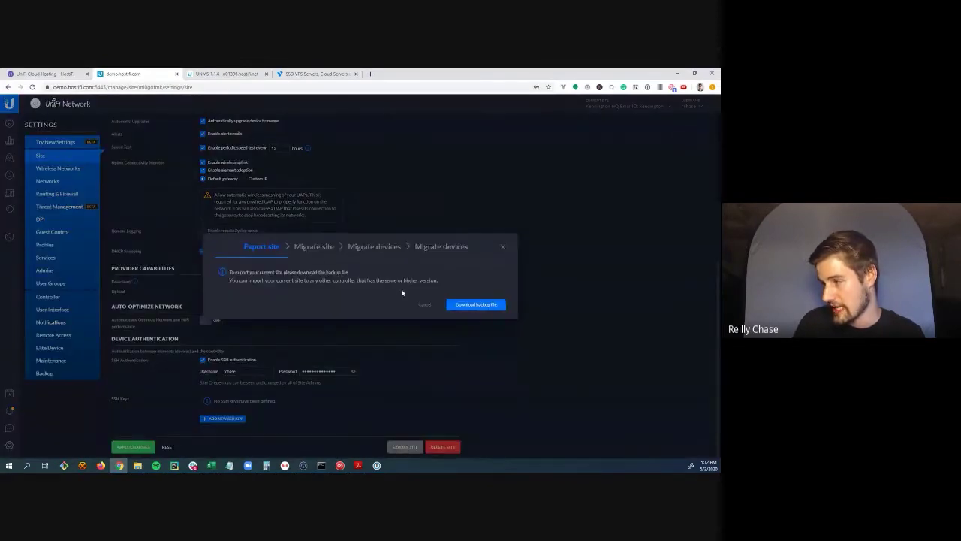
click(478, 304)
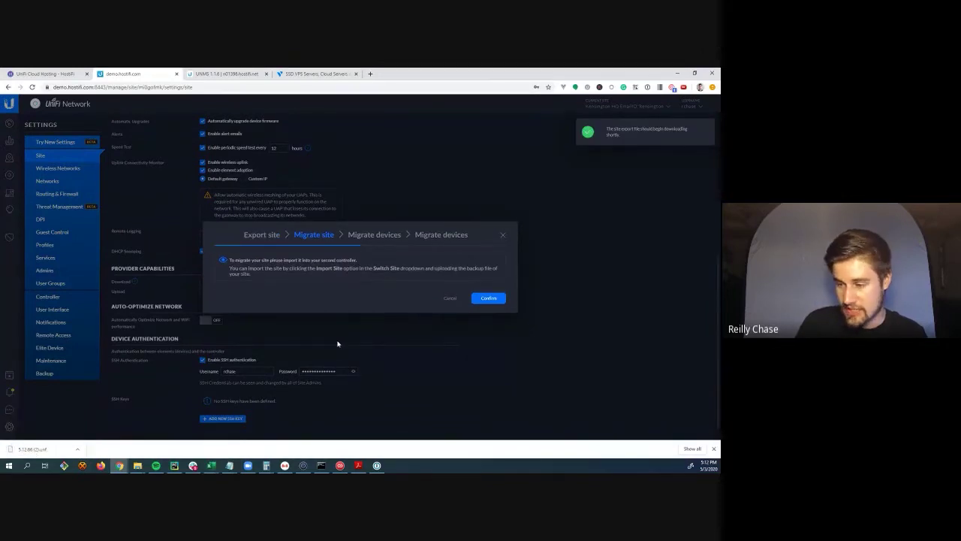
click(498, 299)
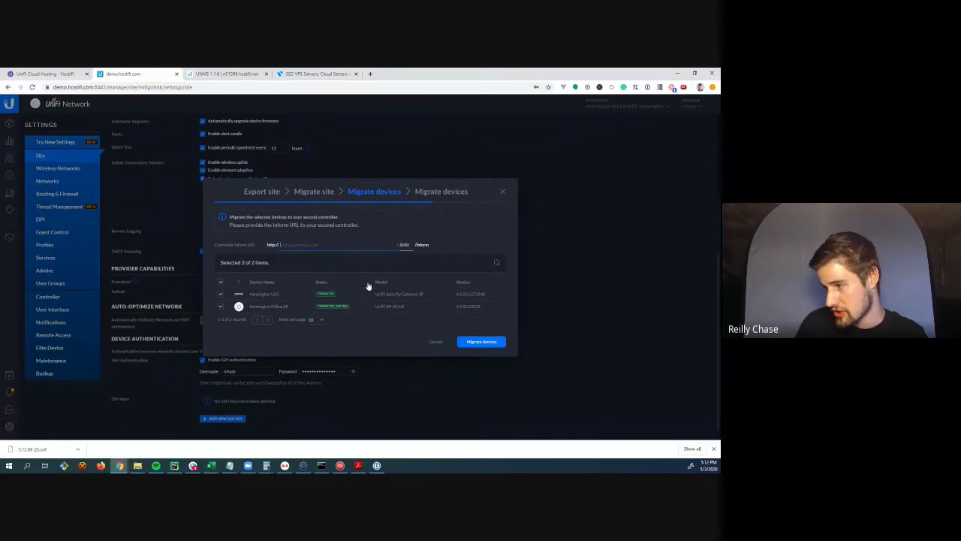
click(439, 342)
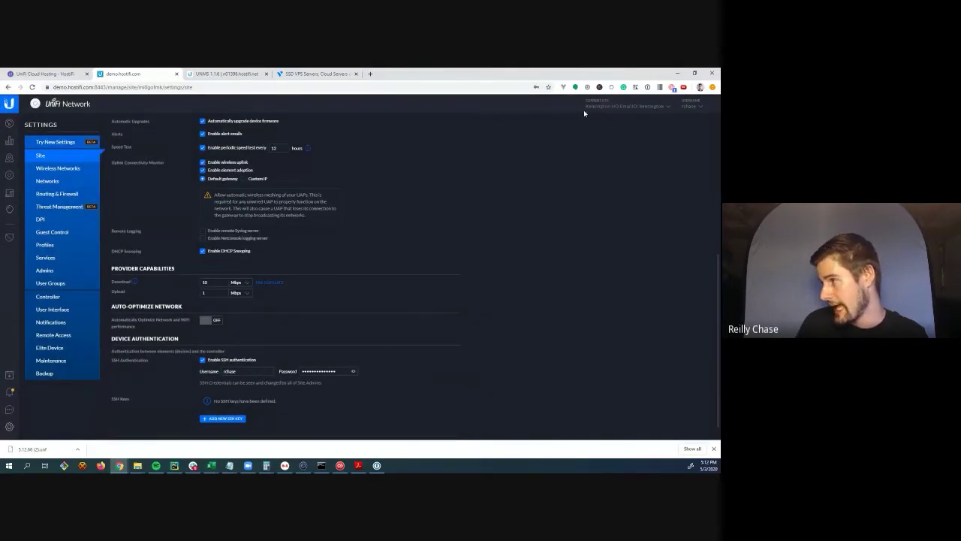
Open Import site from the site dropdown and cancel it without importing.
click(605, 105)
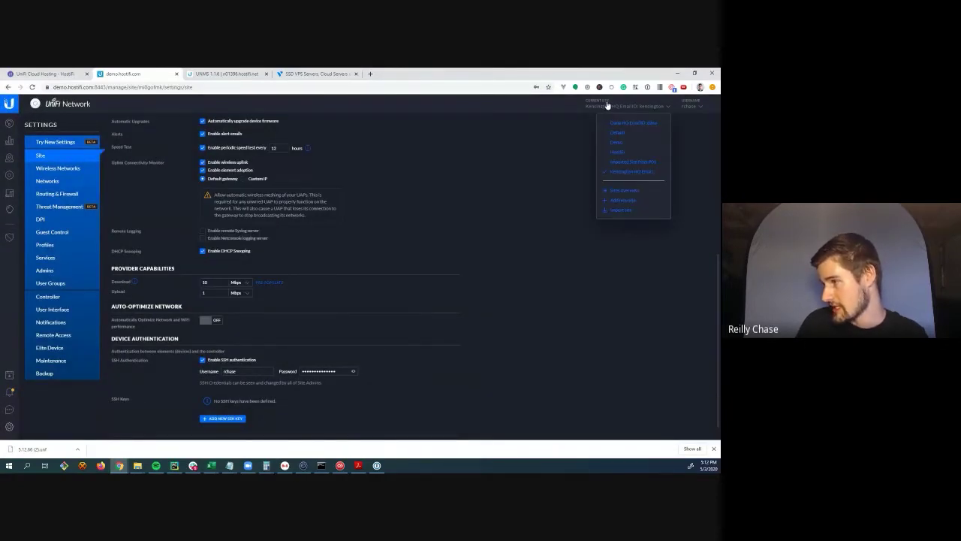
click(628, 210)
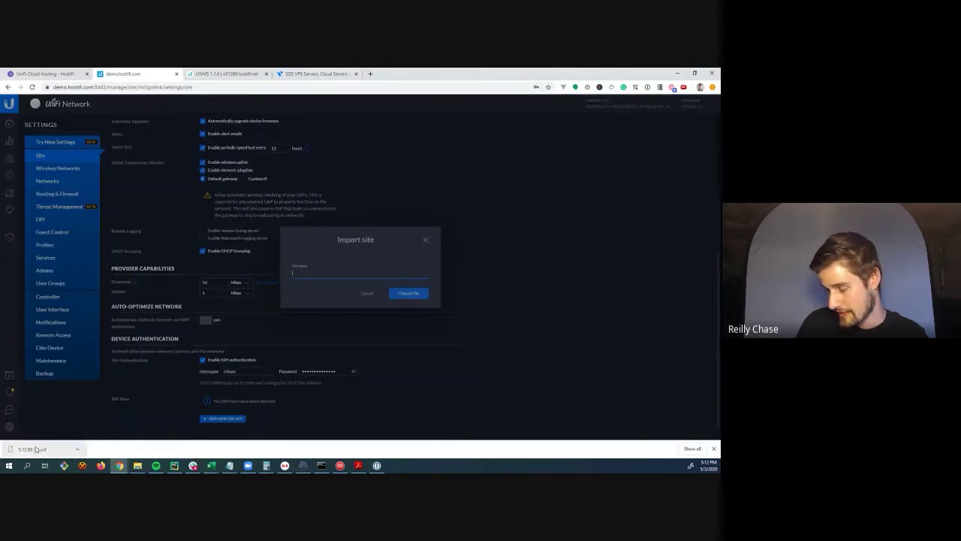
click(367, 293)
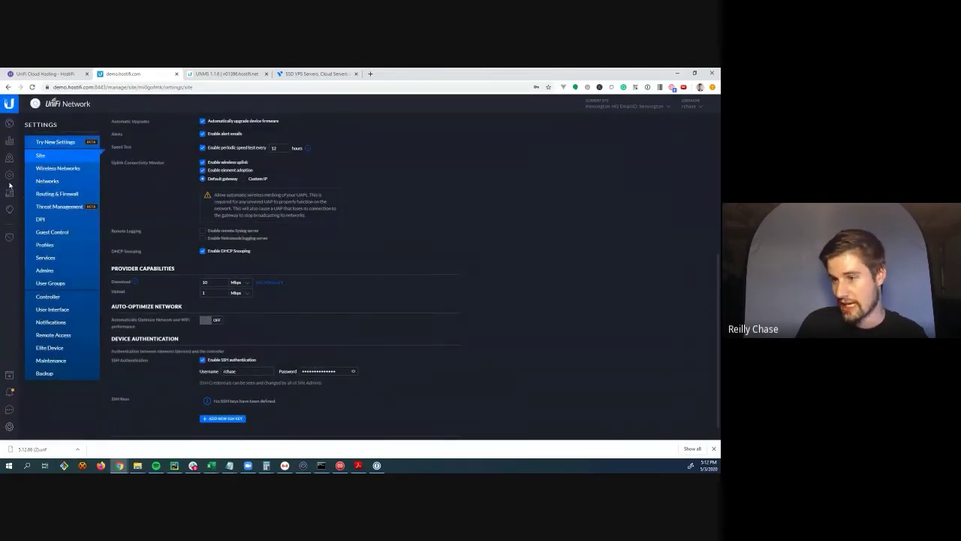
Dismiss the Chrome downloads bar at the bottom of the Site settings page.
scroll(320, 268, down, 2)
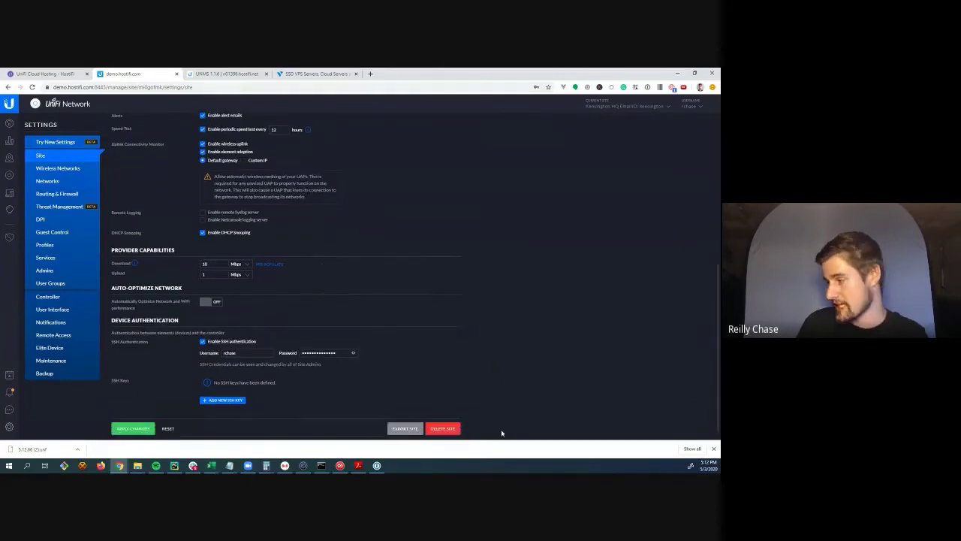
click(713, 448)
scroll(444, 343, up, 5)
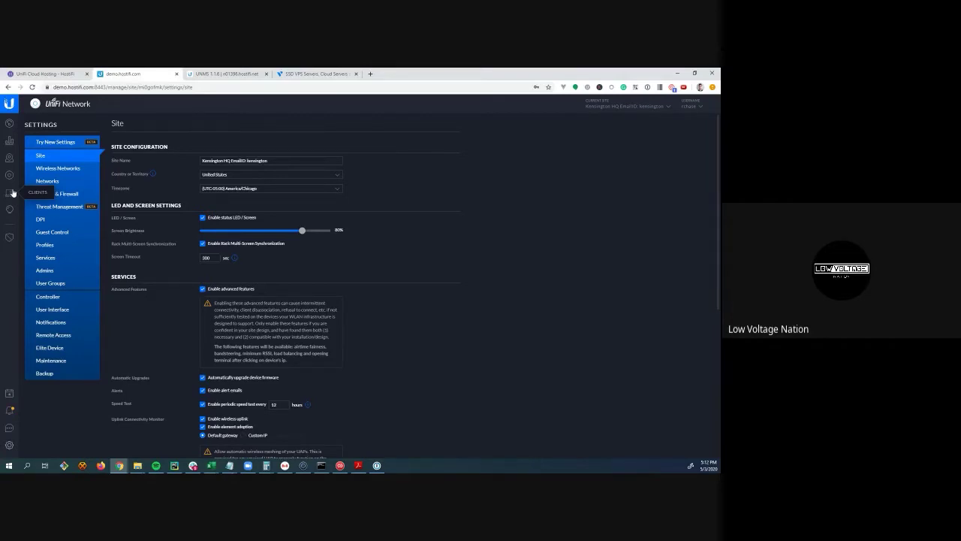
Open support.hostifi.net in a new tab and search its articles for 'how we handel'.
click(370, 74)
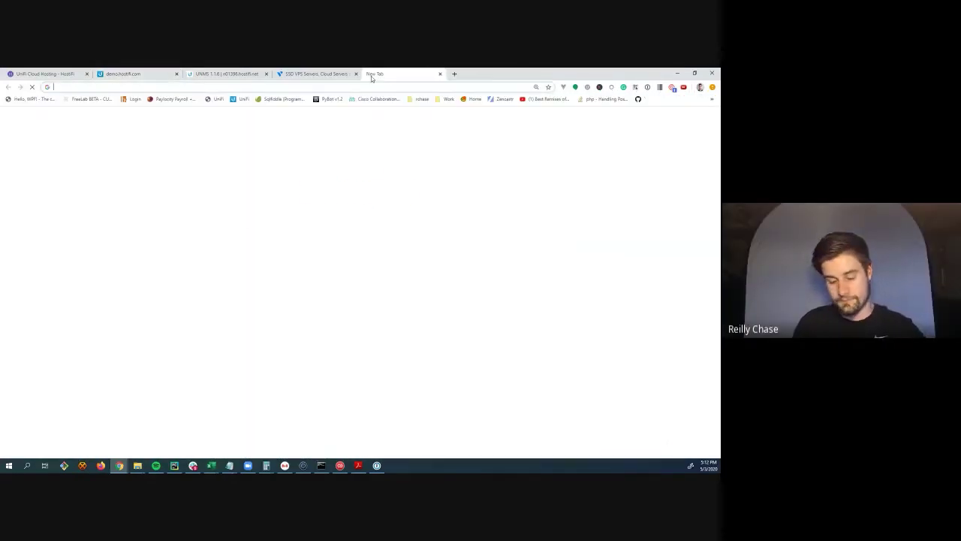
text(support.hostifi.net)
key(Return)
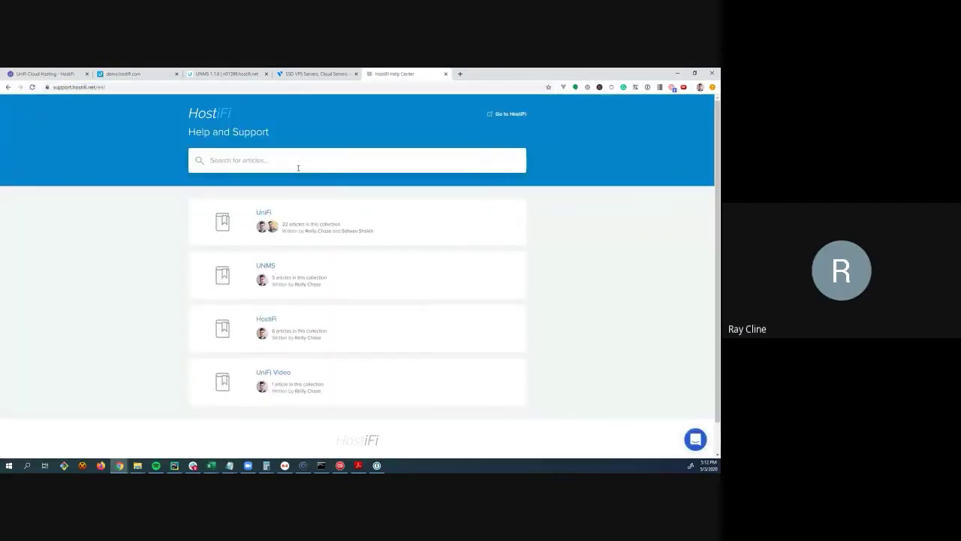
text(how we handel)
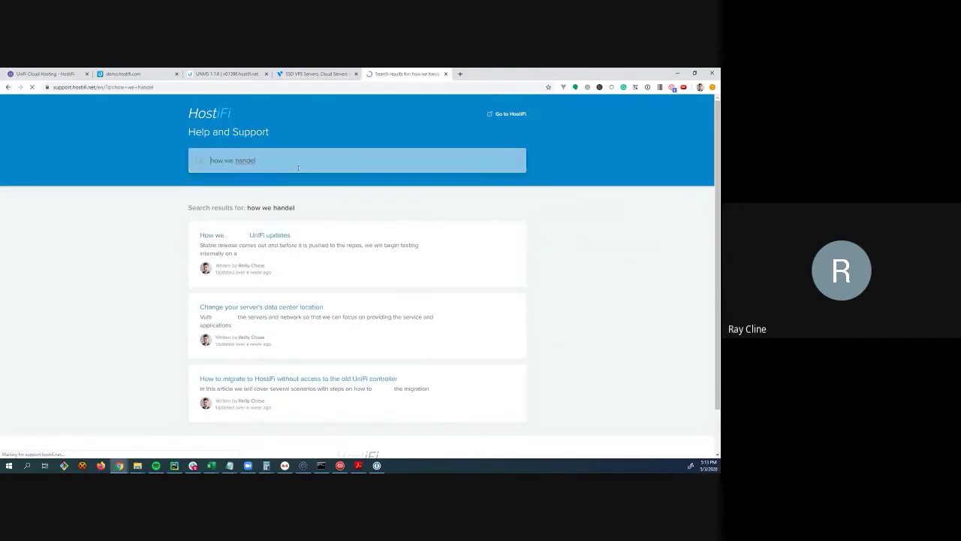
Read the 'How we handle UniFi updates' article, then return to the demo.hostifi.com controller tab.
click(308, 253)
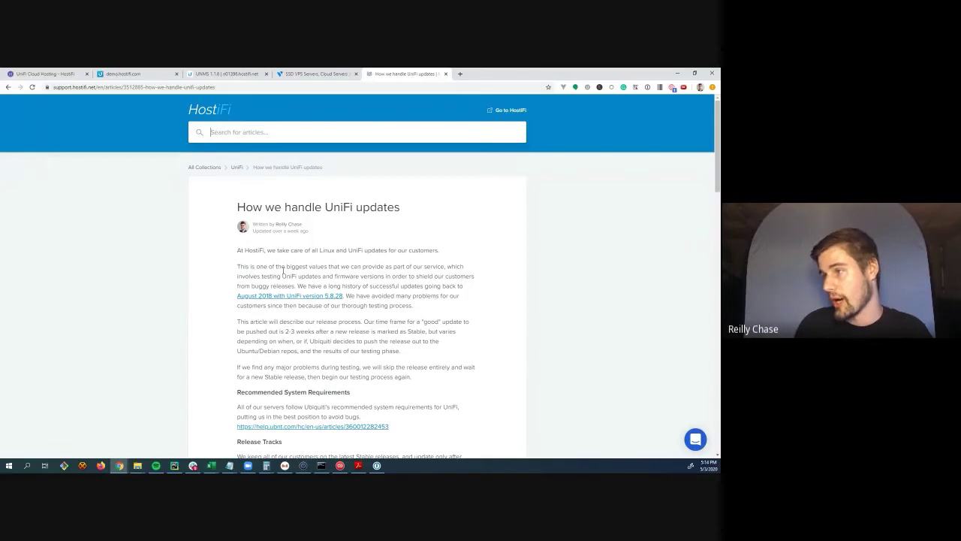
click(122, 74)
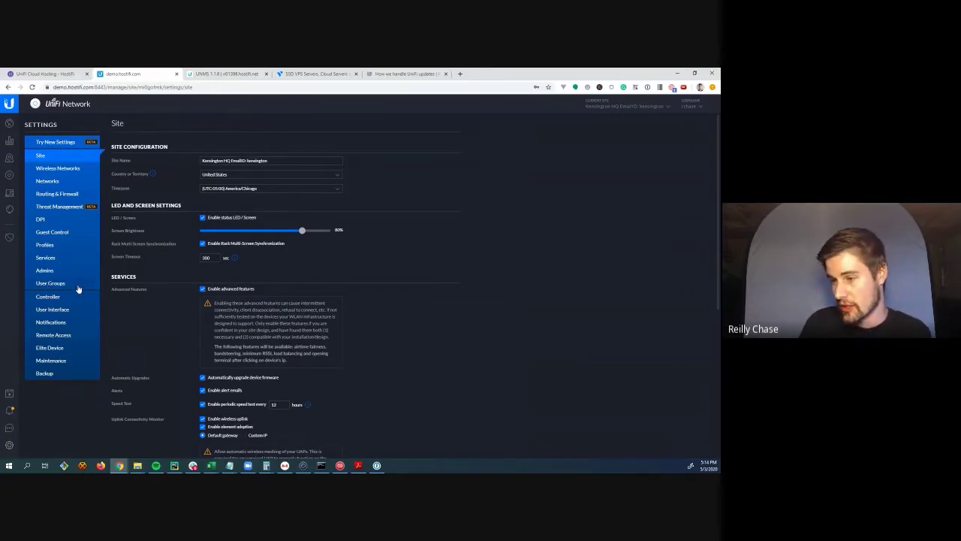
Edit the Nightly Upgrade schedule under Services, keeping it daily, and sort devices by Status.
click(87, 263)
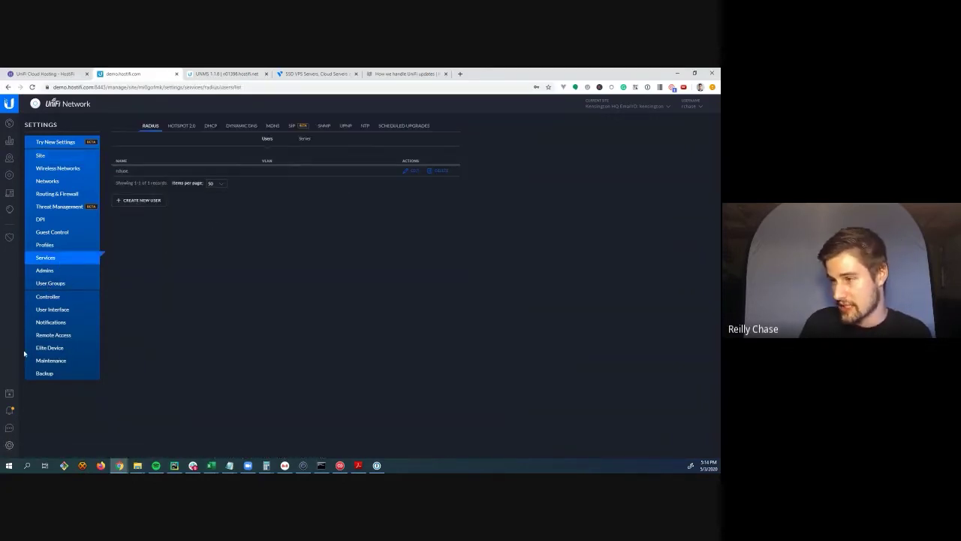
click(405, 129)
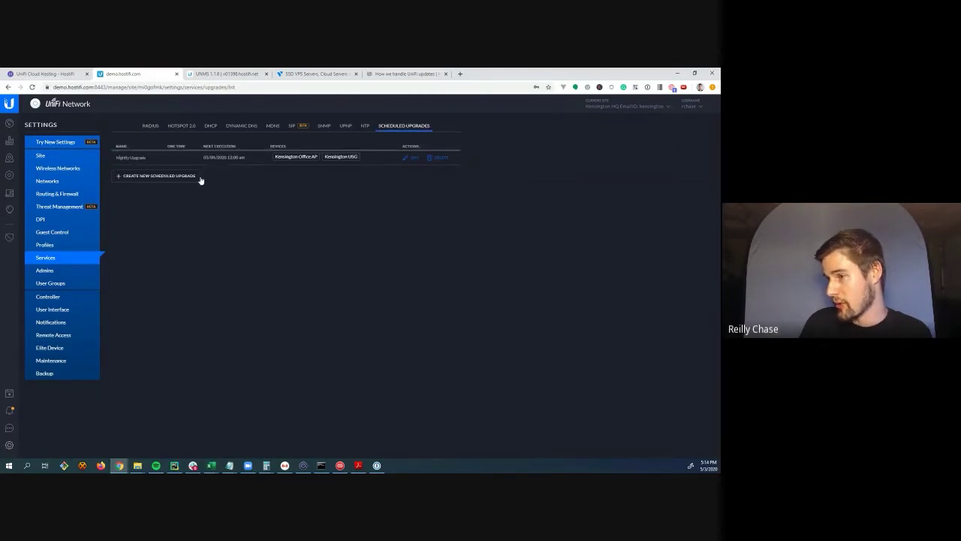
click(410, 158)
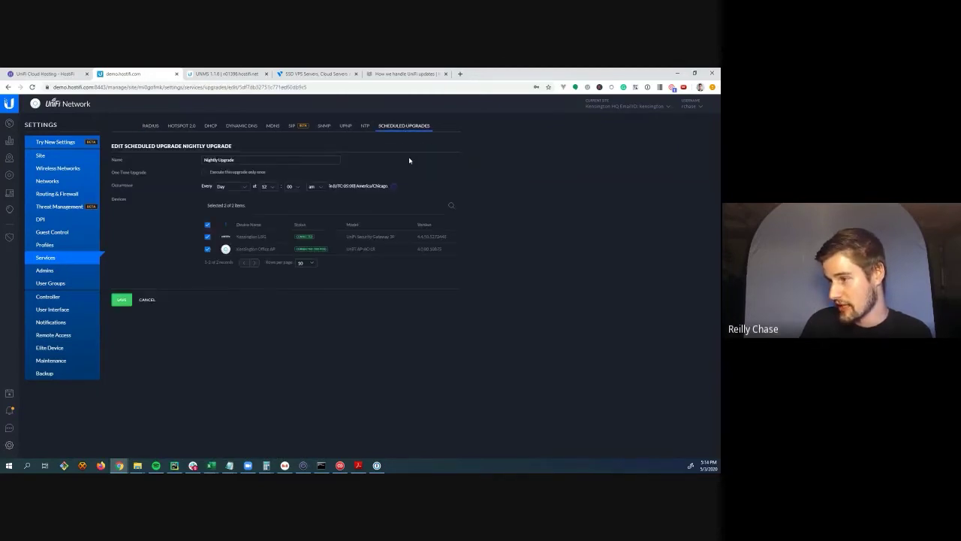
click(244, 189)
click(201, 224)
click(301, 223)
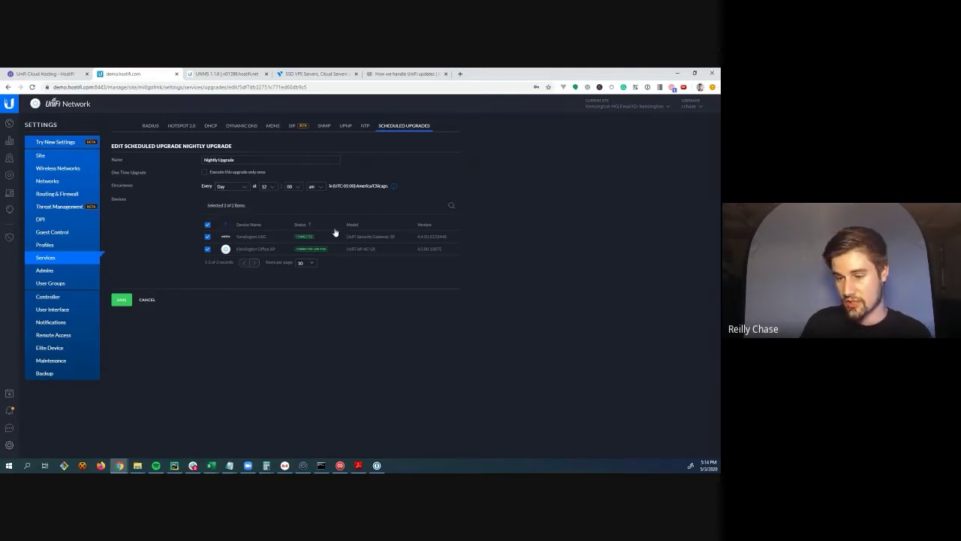